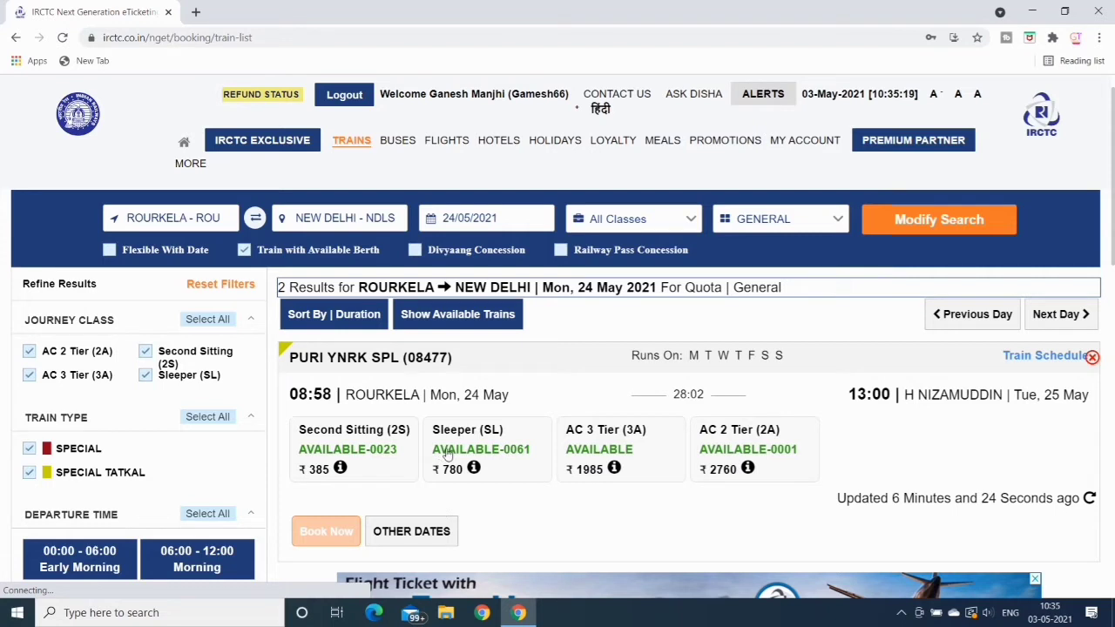
Start a Sleeper (SL) booking on PURI YNRK SPL (08477) and accept the health advisory
left_click(443, 460)
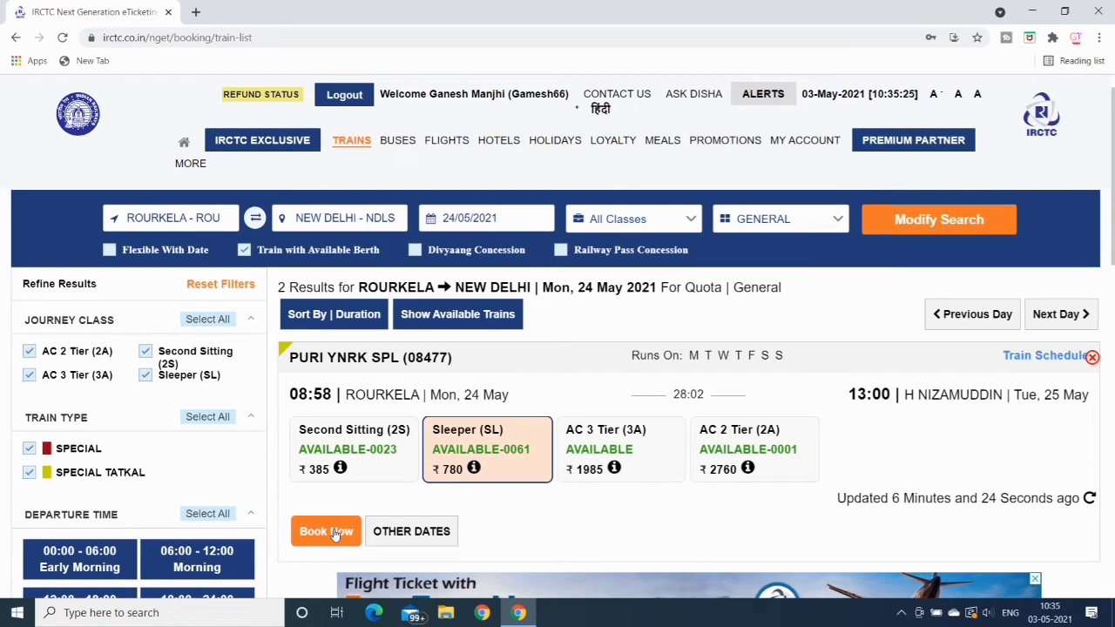
left_click(326, 531)
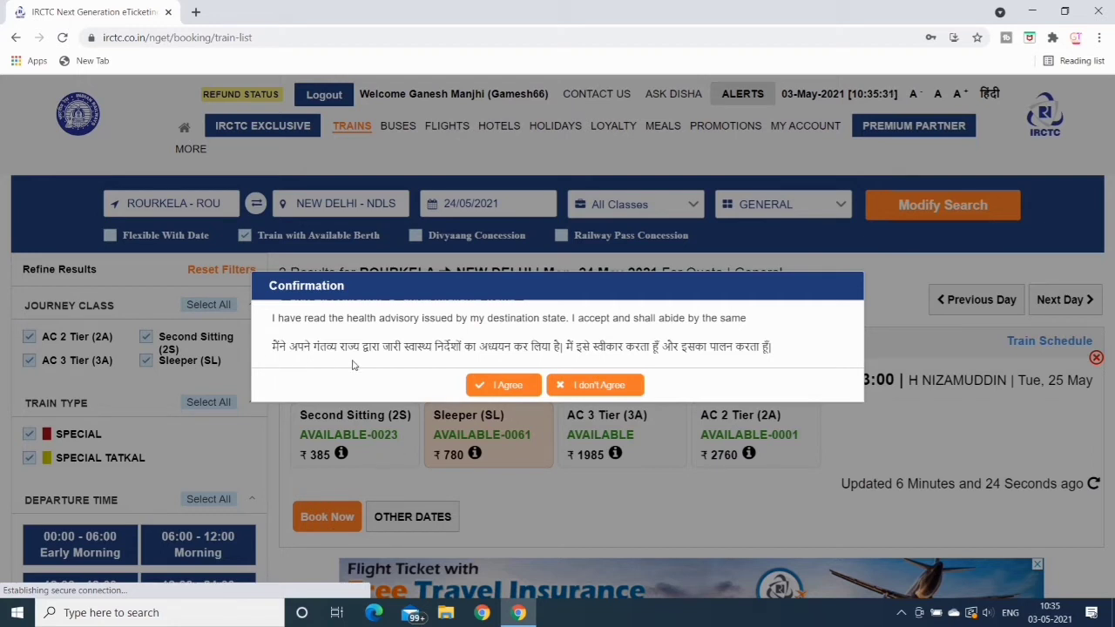
left_click(504, 387)
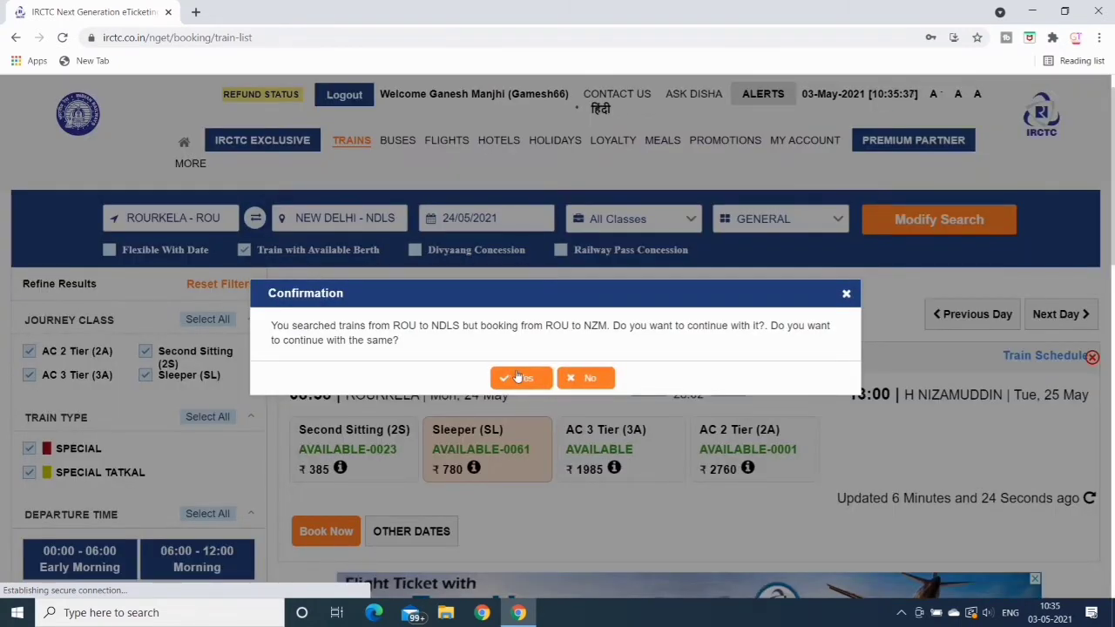
Confirm continuing the booking from ROU to NZM and enter the passenger's full name
left_click(520, 378)
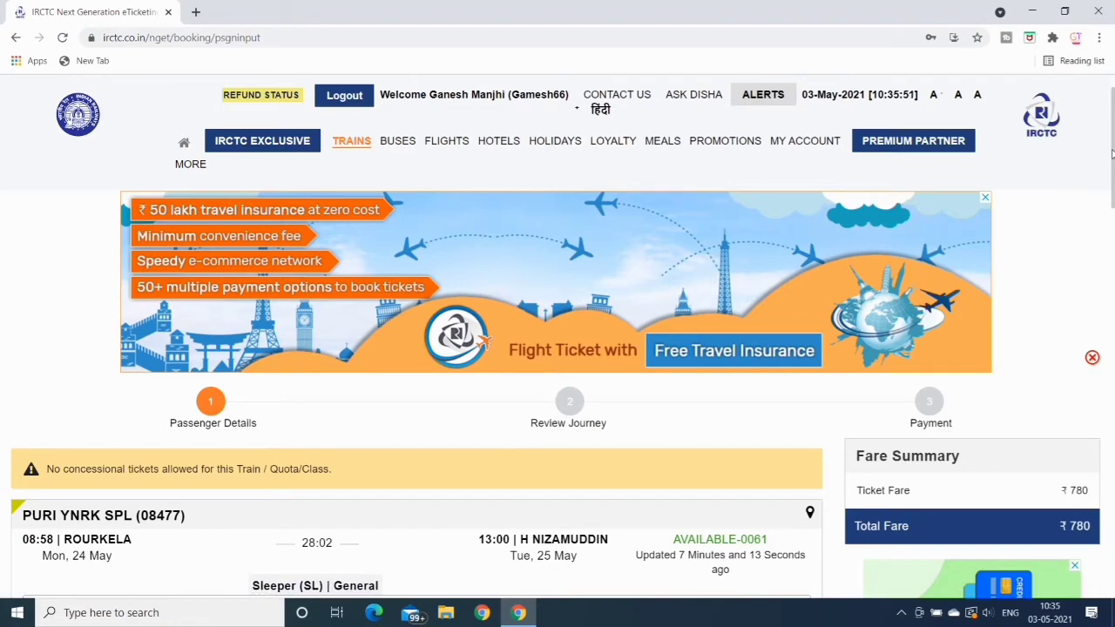
left_click_drag(1112, 154, 1112, 248)
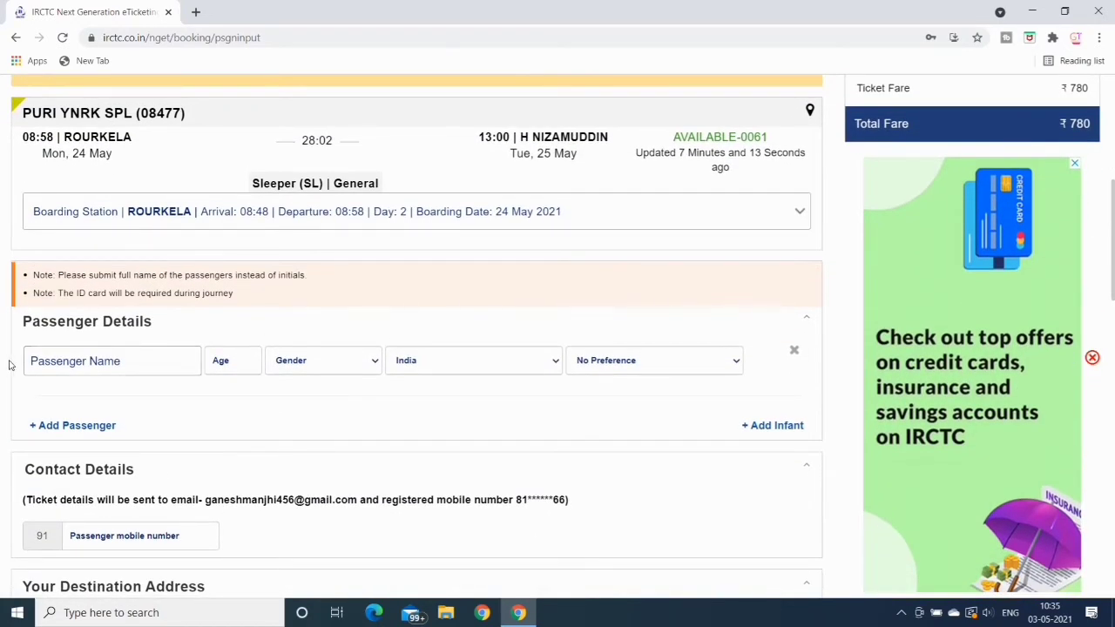
left_click(57, 361)
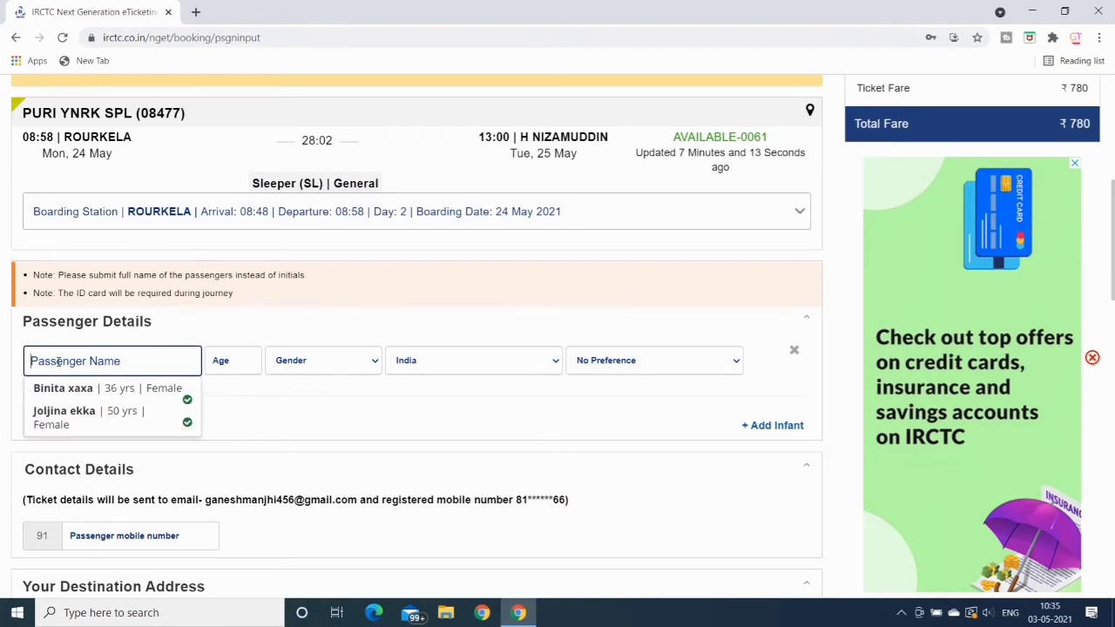
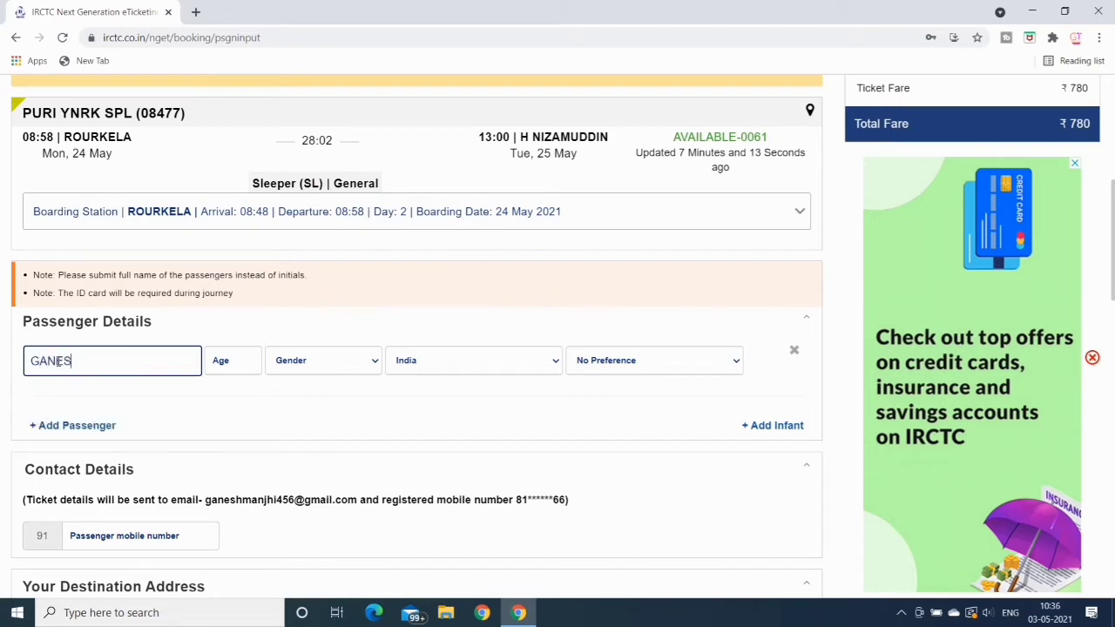
Set the passenger's age to 25, gender to Male and berth preference to Lower
left_click(232, 368)
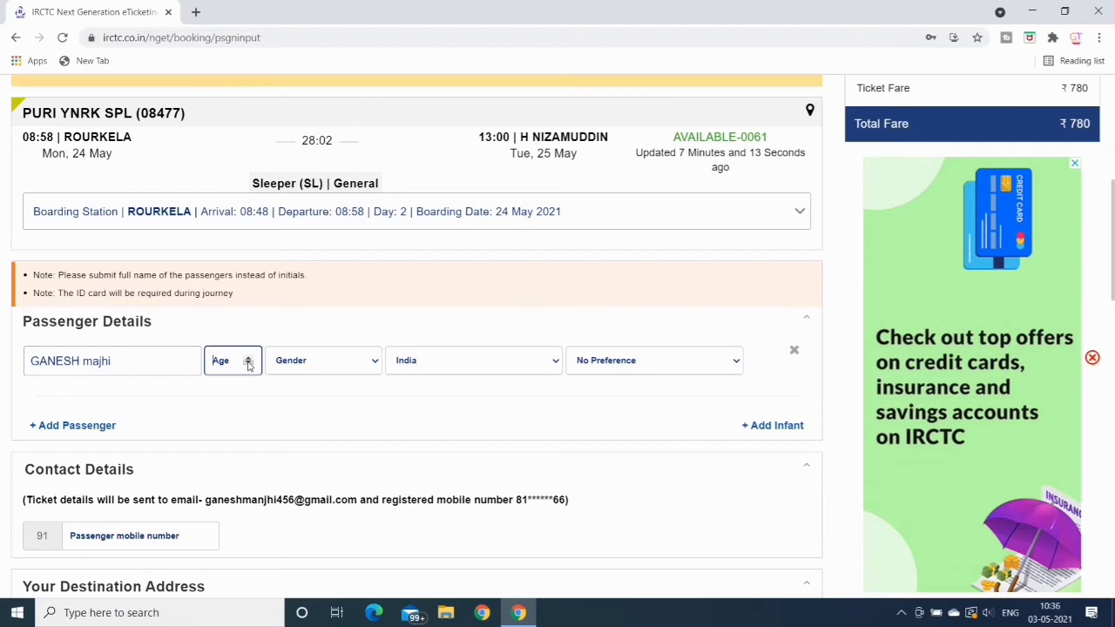
type("25")
left_click(376, 365)
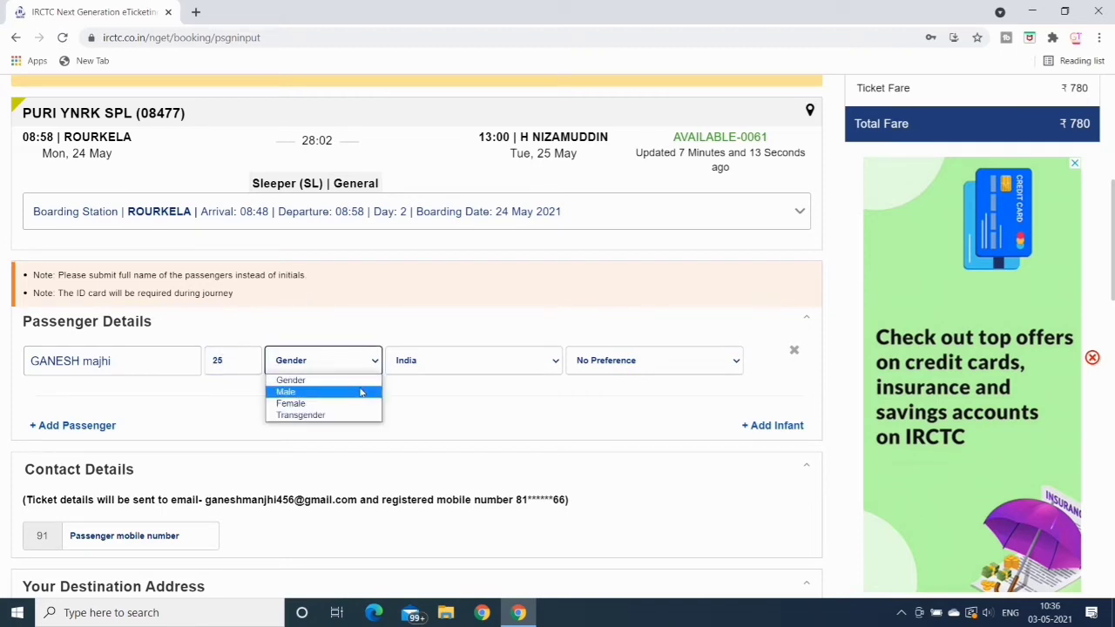
left_click(361, 392)
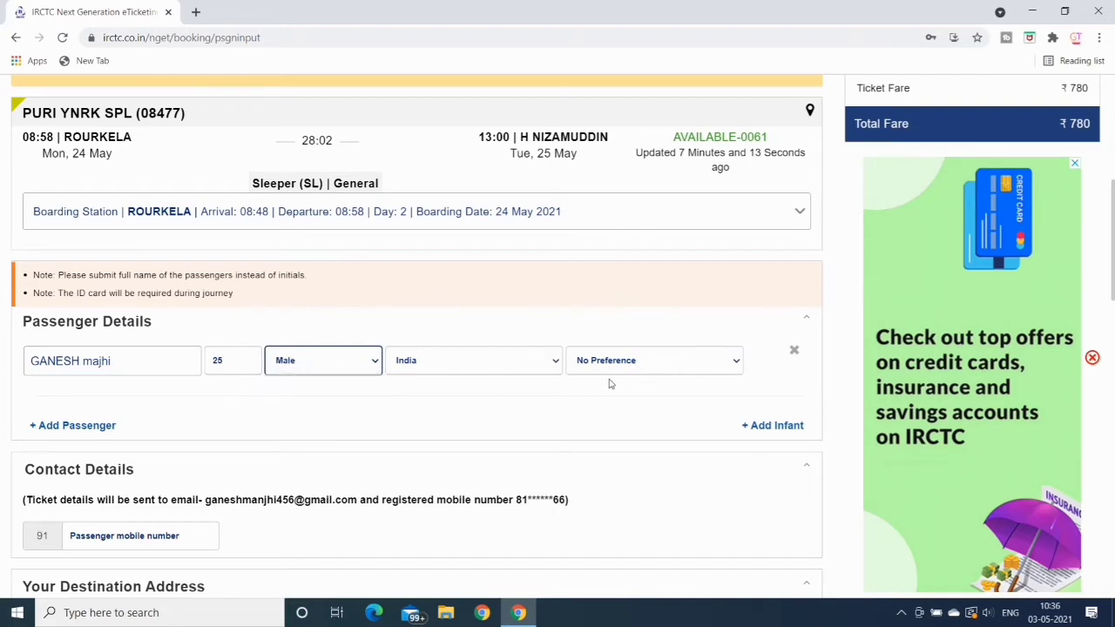
left_click(739, 364)
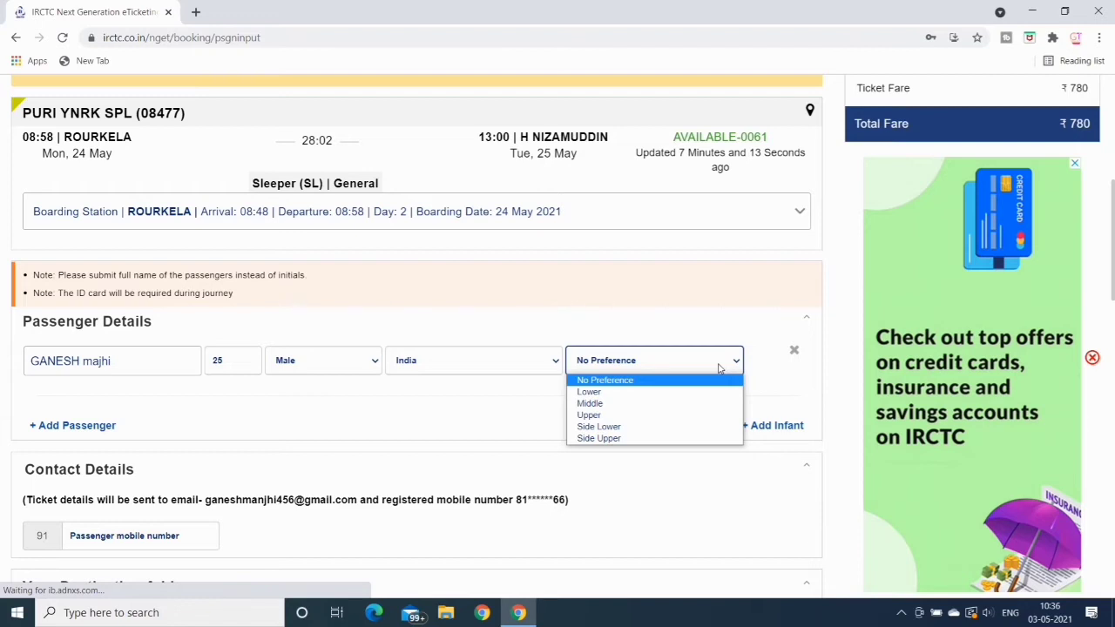
left_click(678, 393)
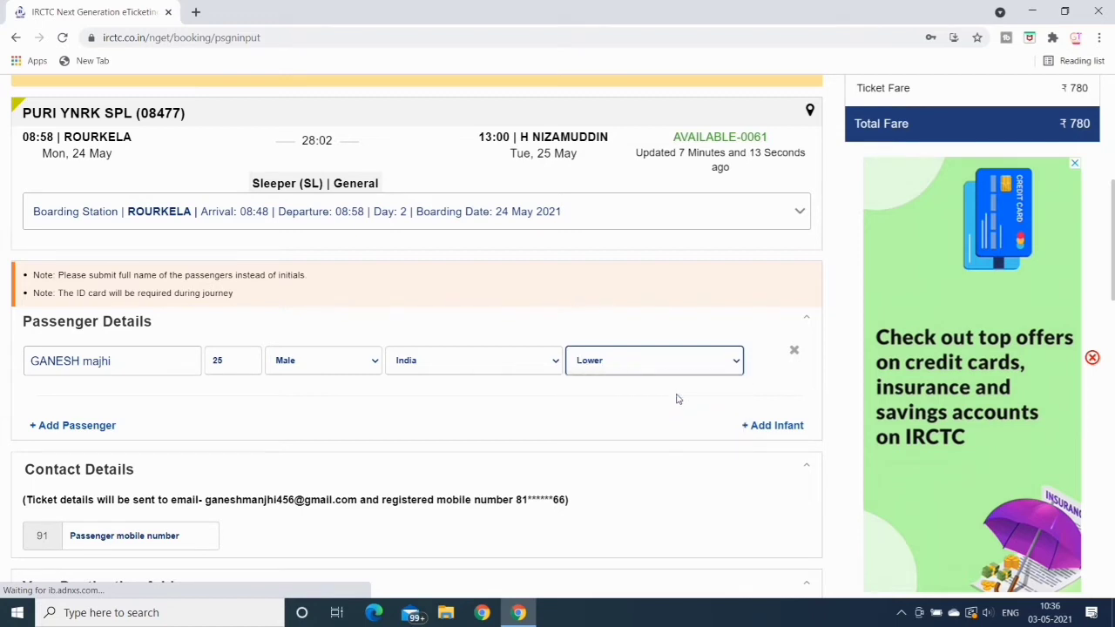
Add empty passenger rows up to the six-passenger maximum
left_click(62, 427)
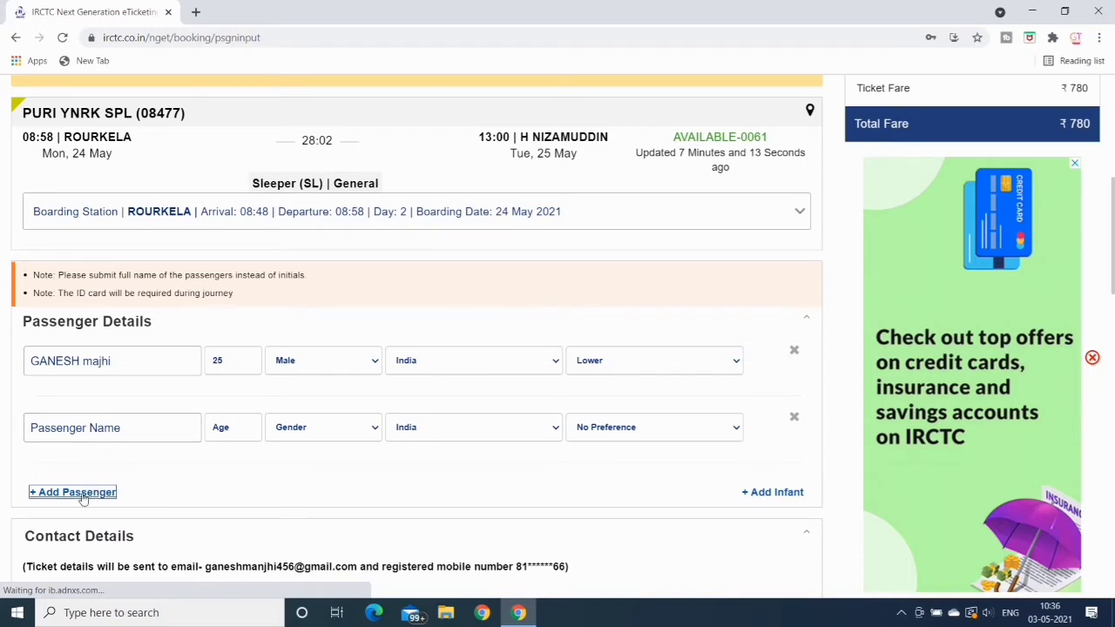
left_click(86, 496)
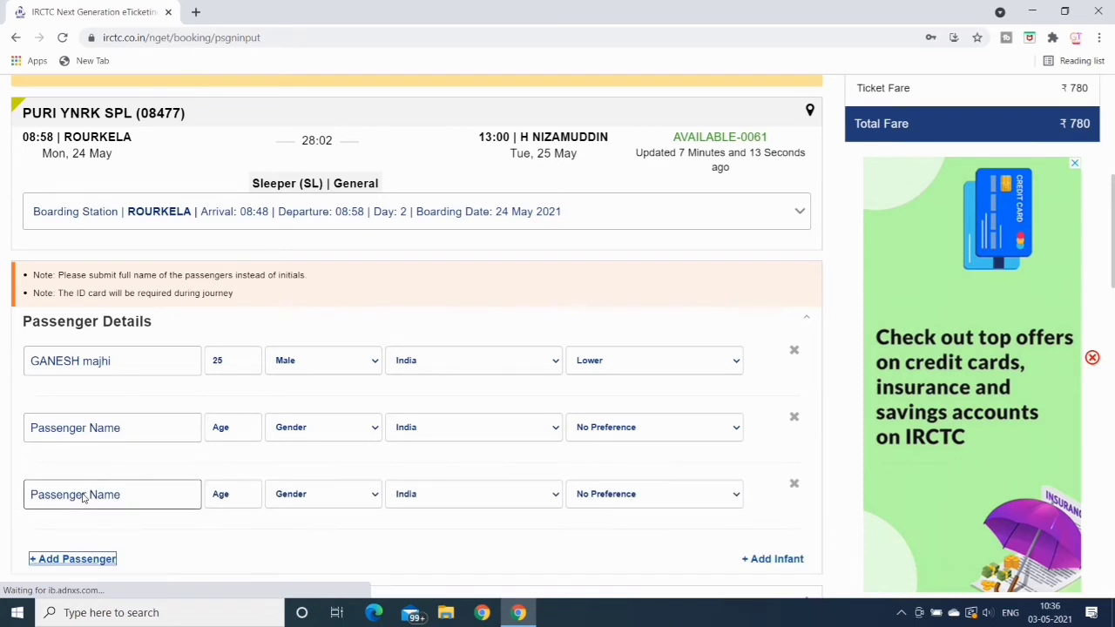
left_click(91, 560)
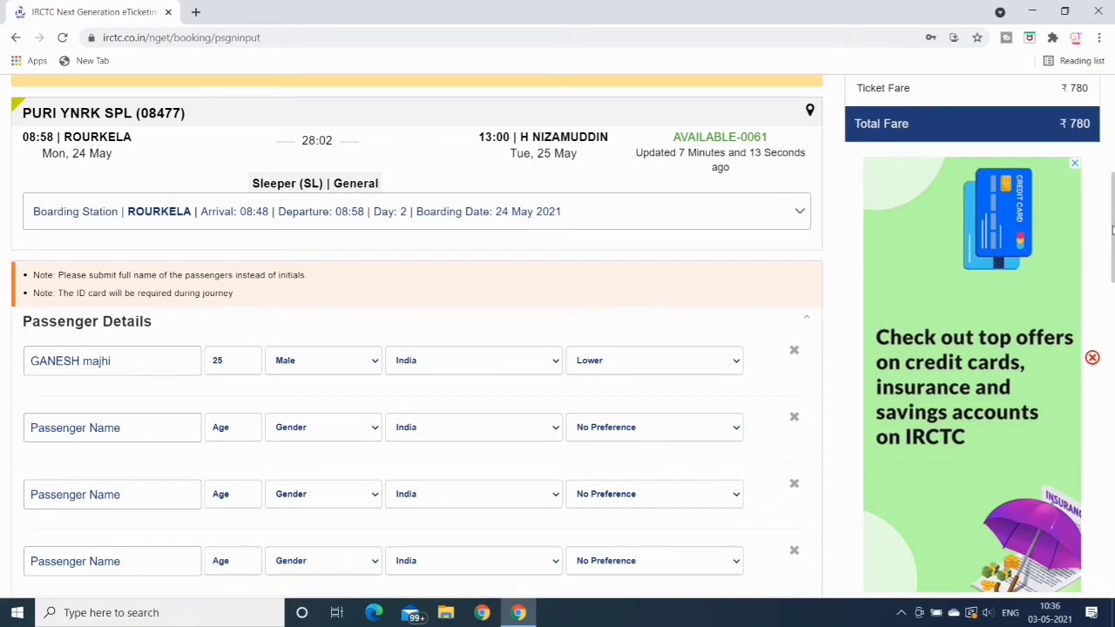
scroll(1111, 231, "down", 3)
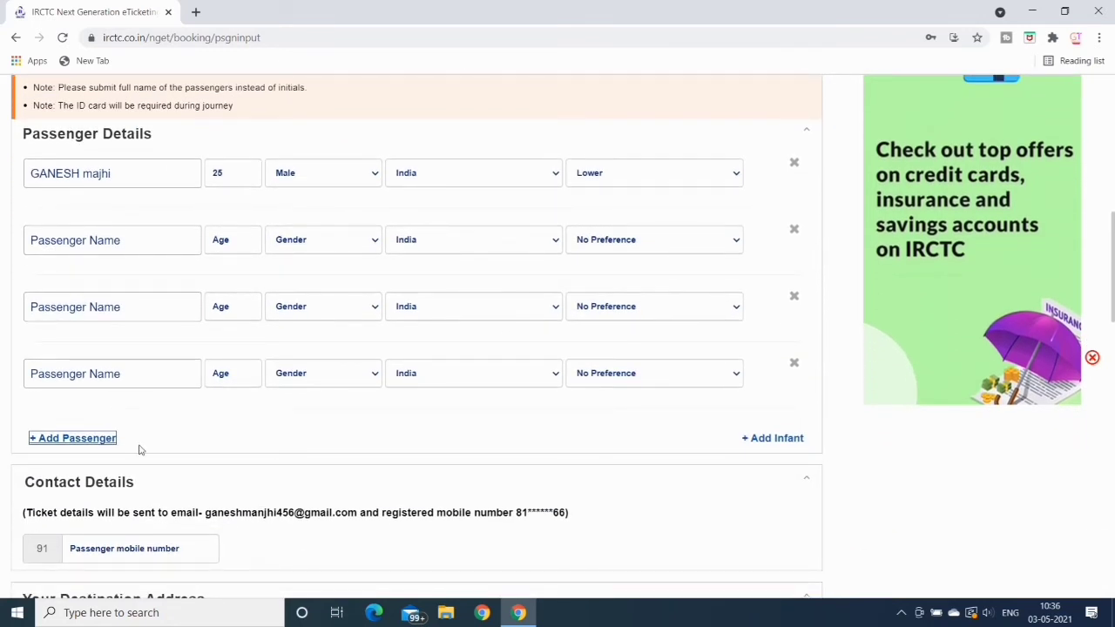
left_click(92, 440)
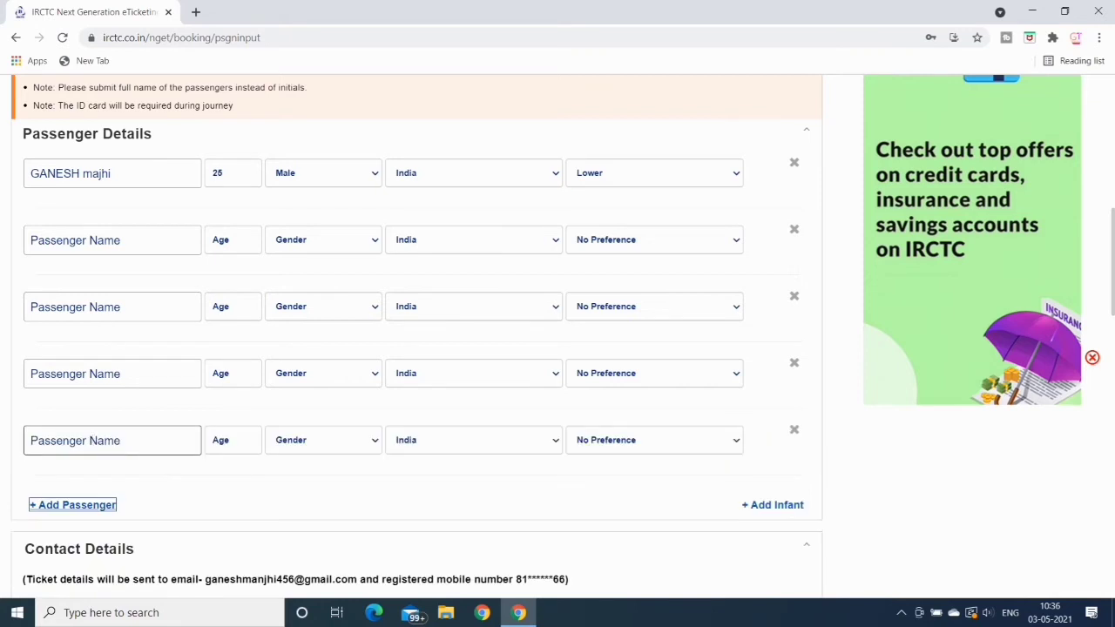
left_click(68, 507)
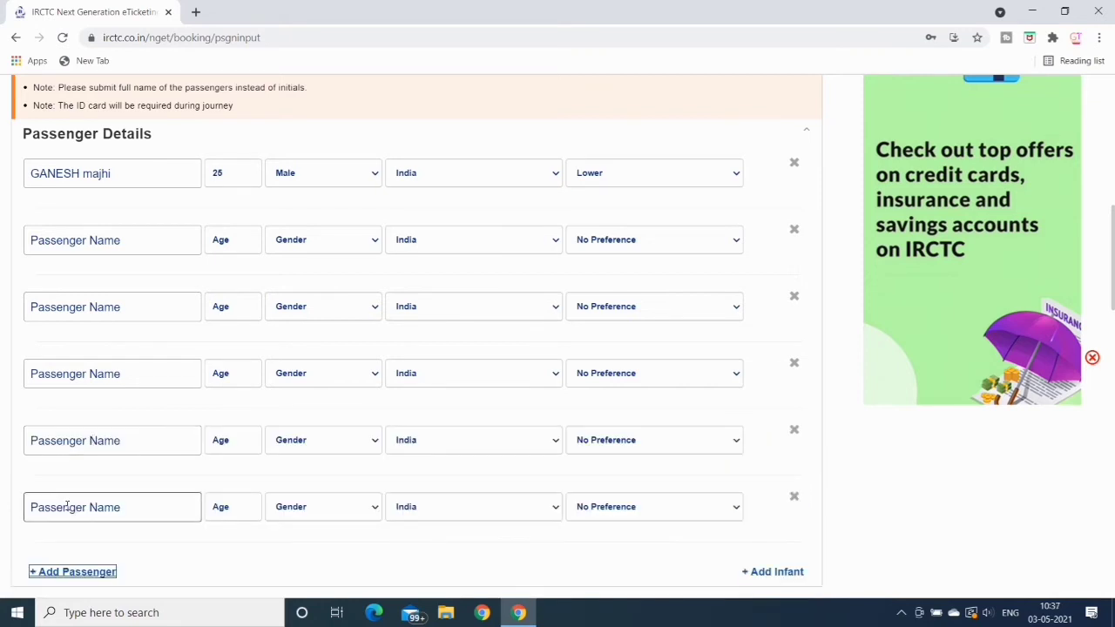
left_click(69, 579)
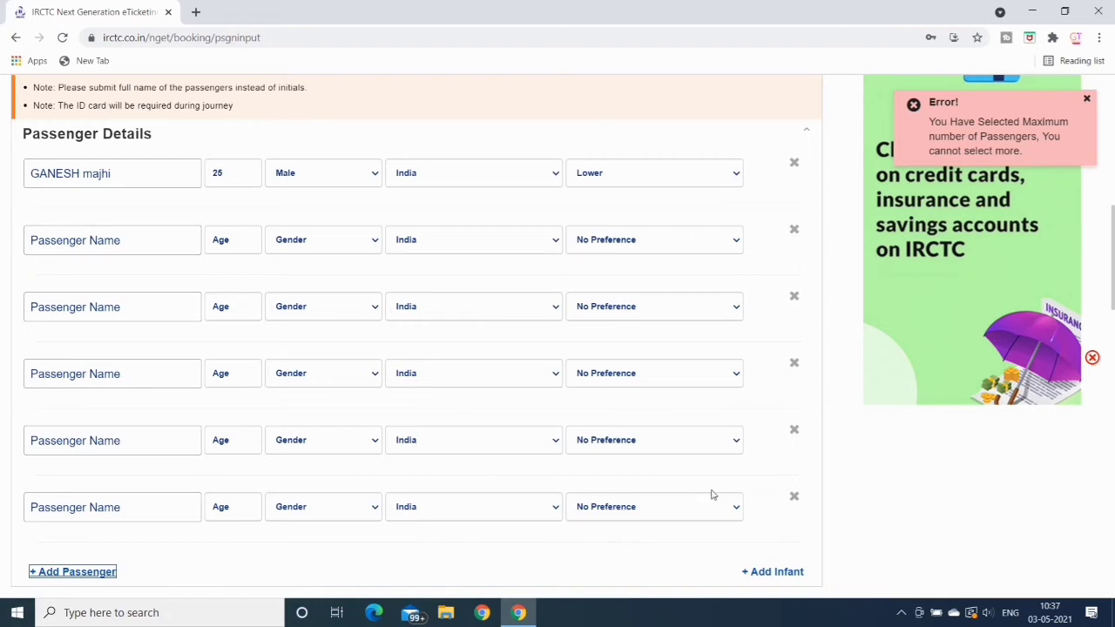
Remove the five extra empty rows, leaving only the first passenger
left_click(793, 498)
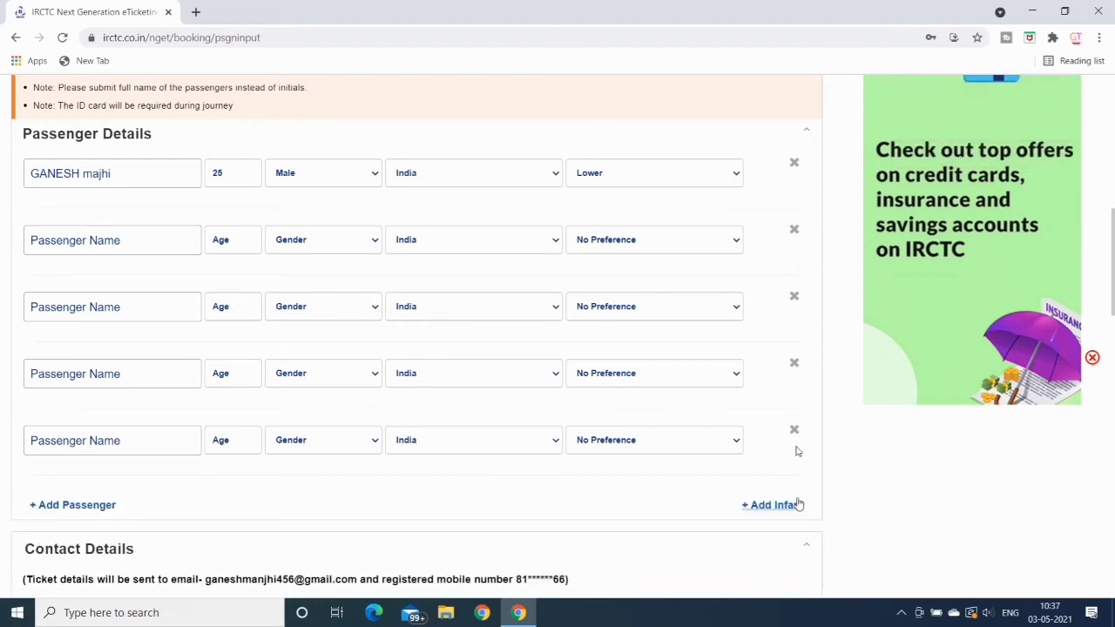
left_click(794, 429)
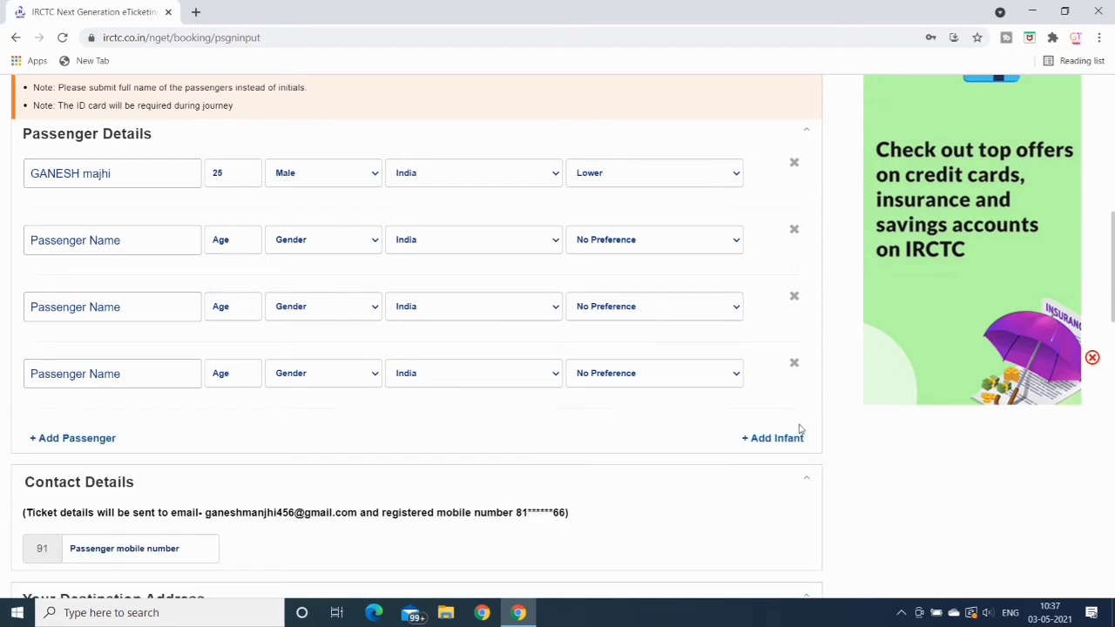
left_click(793, 364)
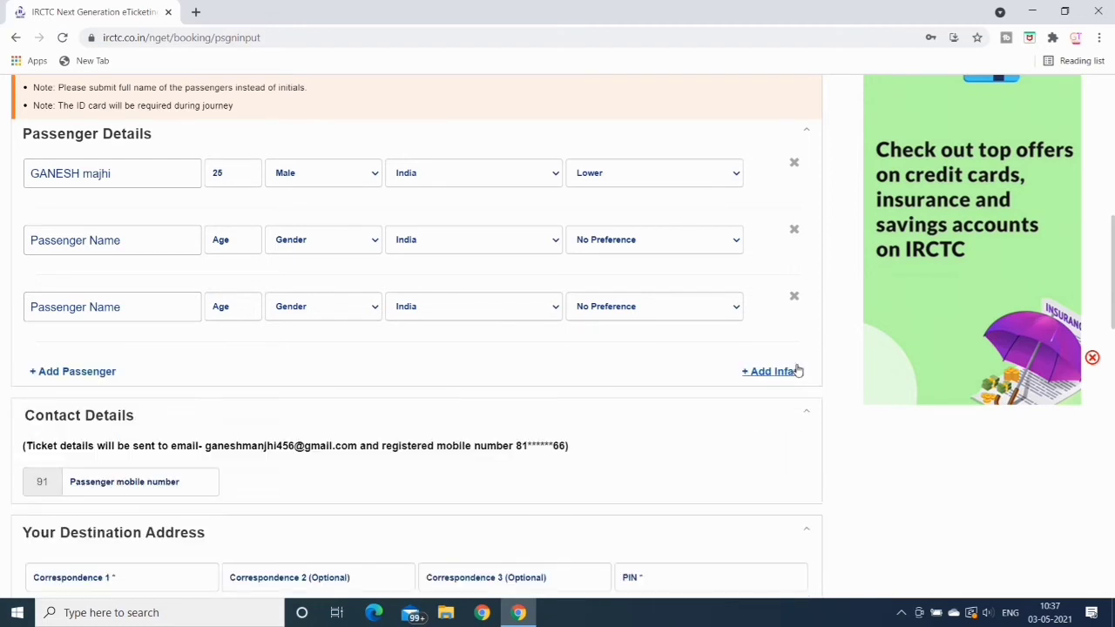
left_click(795, 296)
left_click(793, 230)
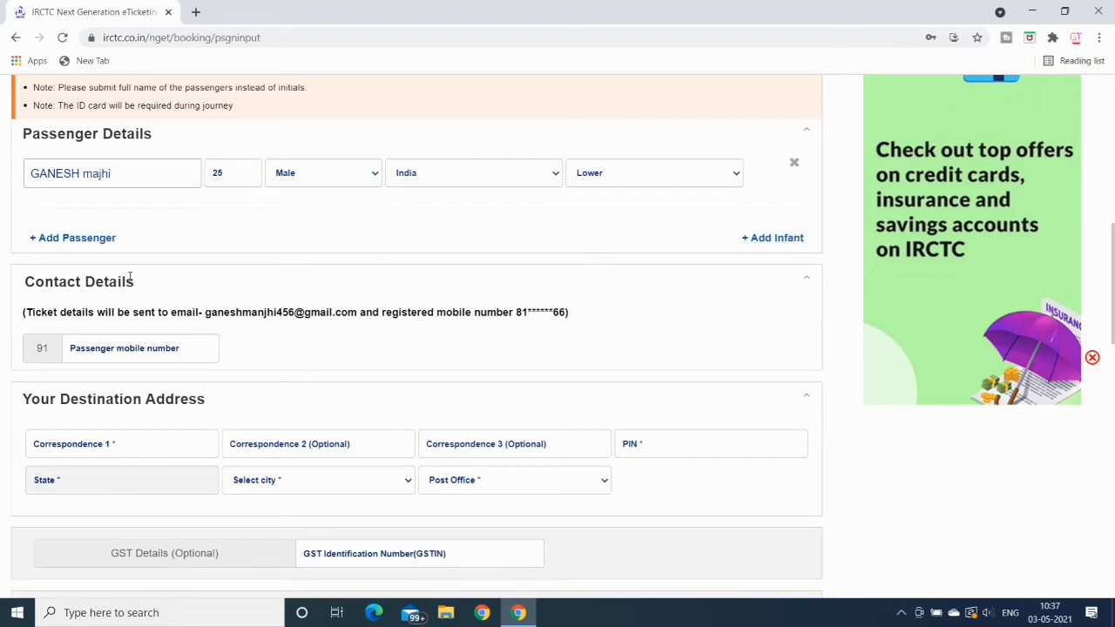
Enter the passenger's mobile number and the first line of the destination address
left_click(97, 346)
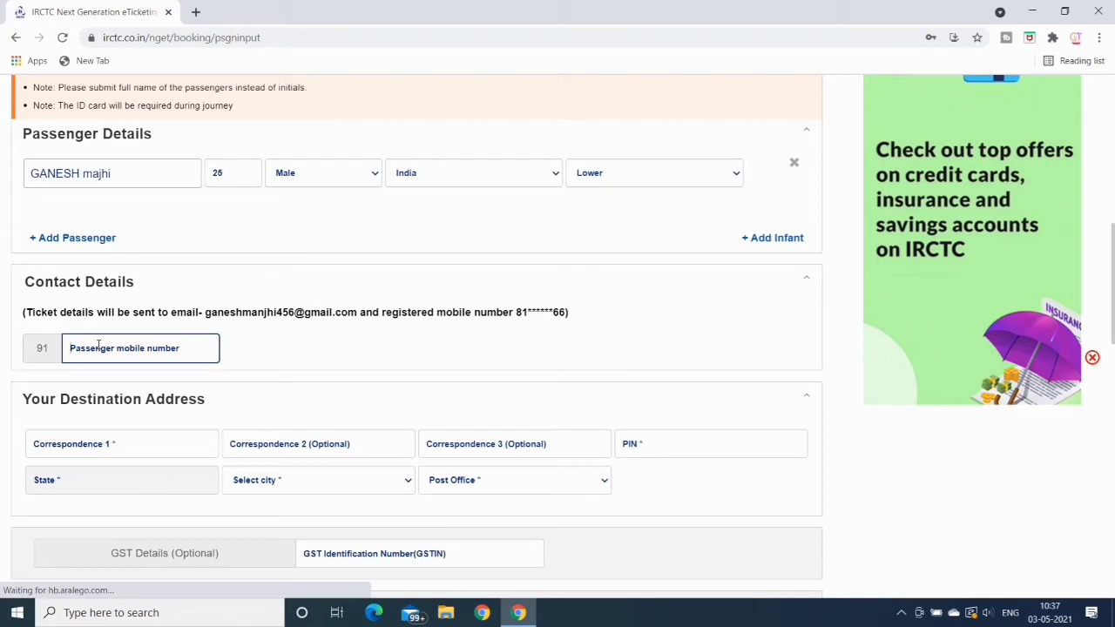
left_click(64, 442)
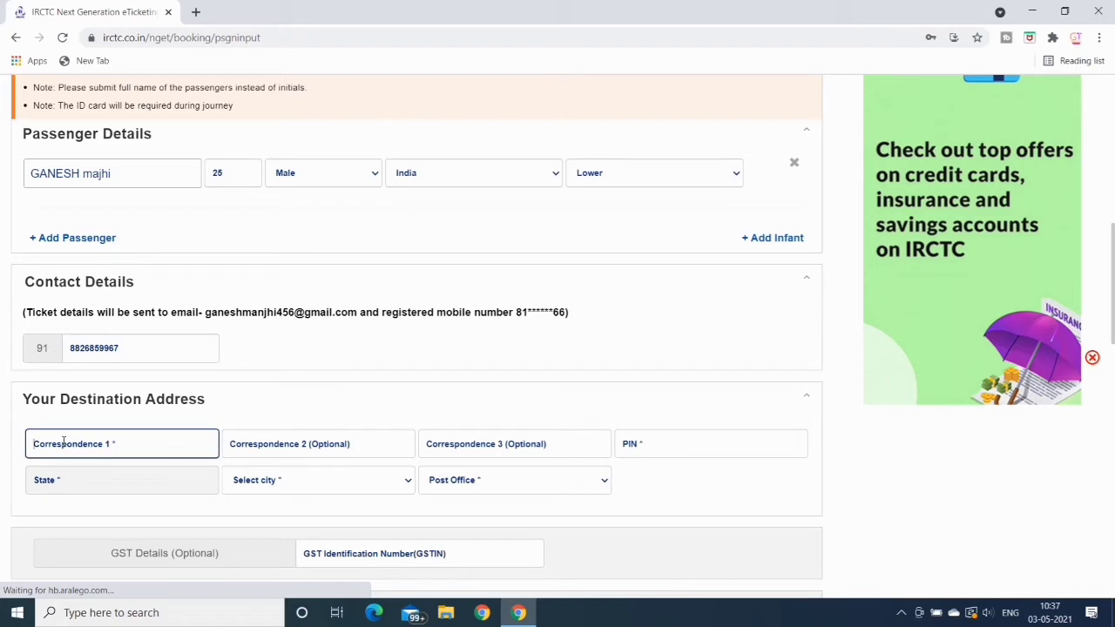
type("D")
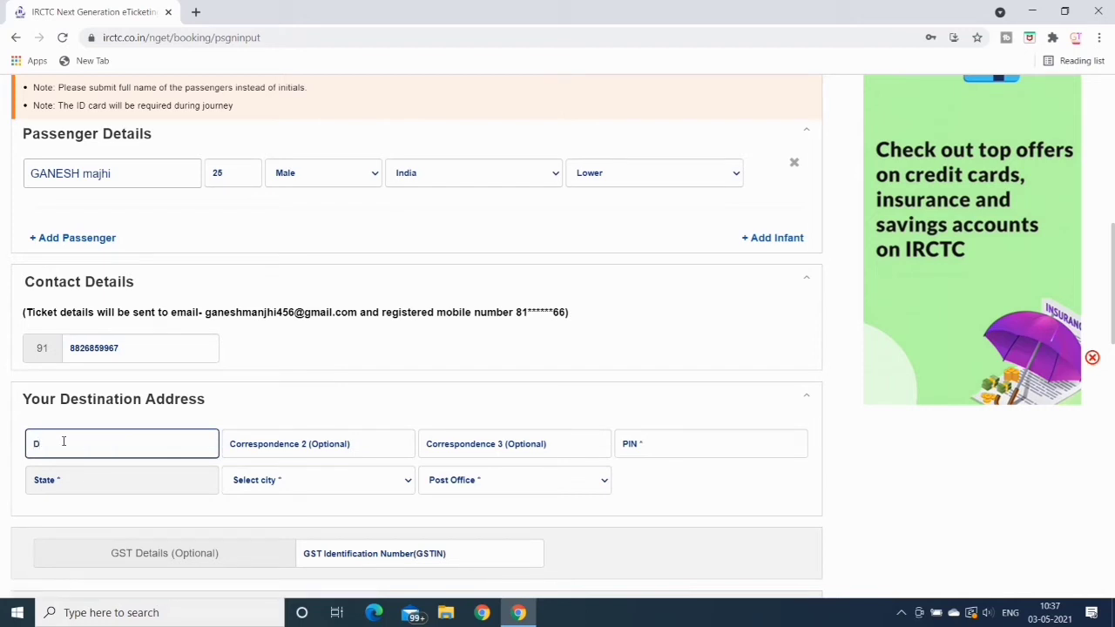
type("LF PH 3")
left_click(319, 447)
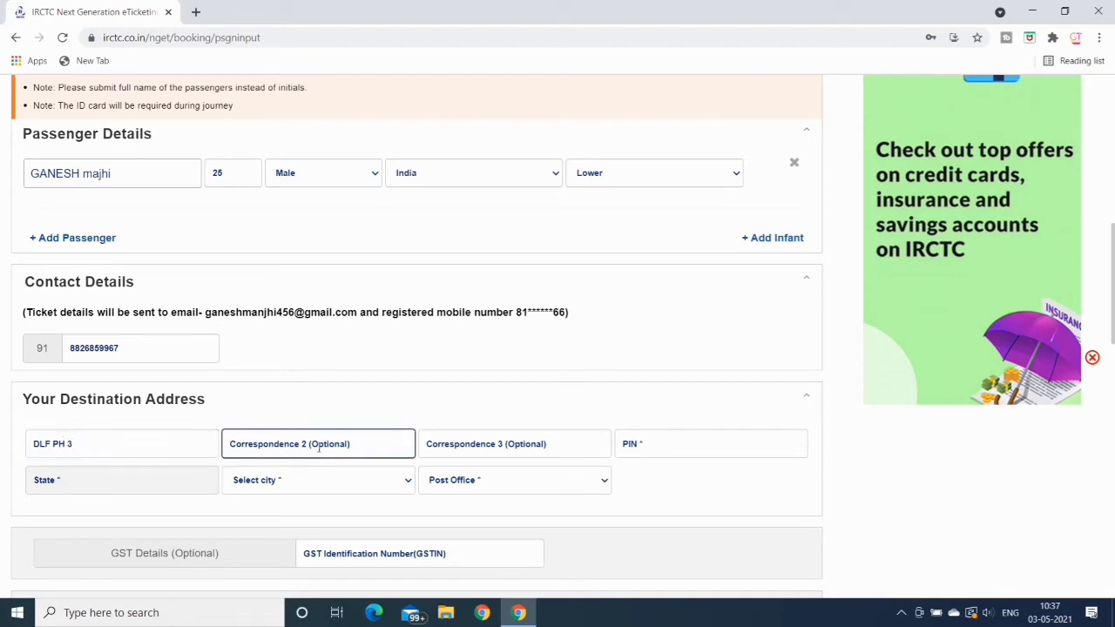
Enter the destination PIN code and pick the matching post office from the list
left_click(678, 446)
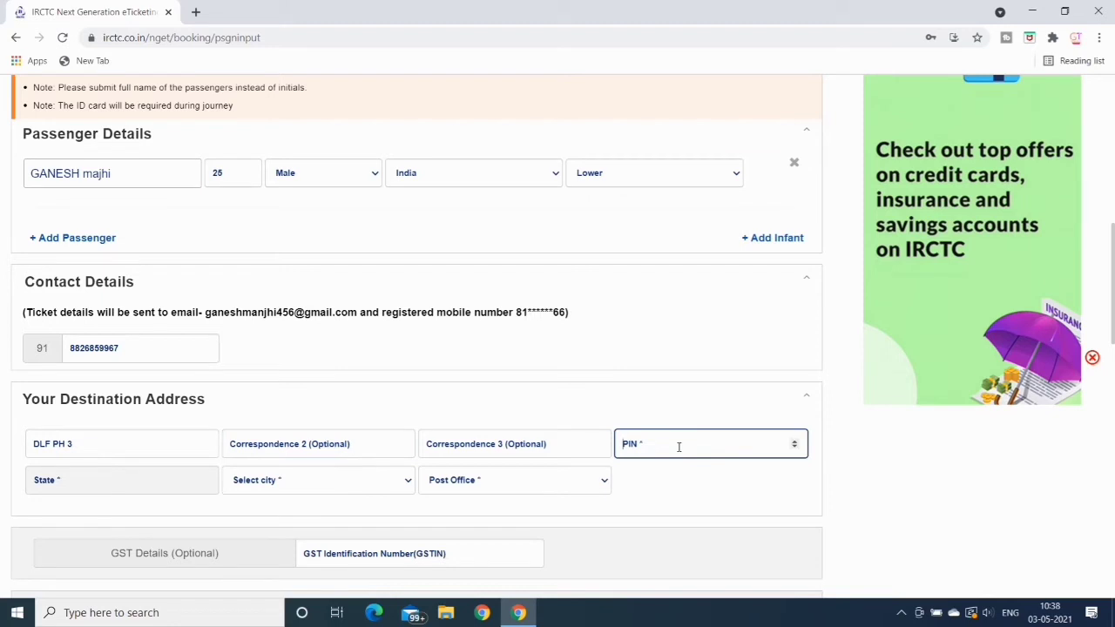
type("122002")
left_click(602, 485)
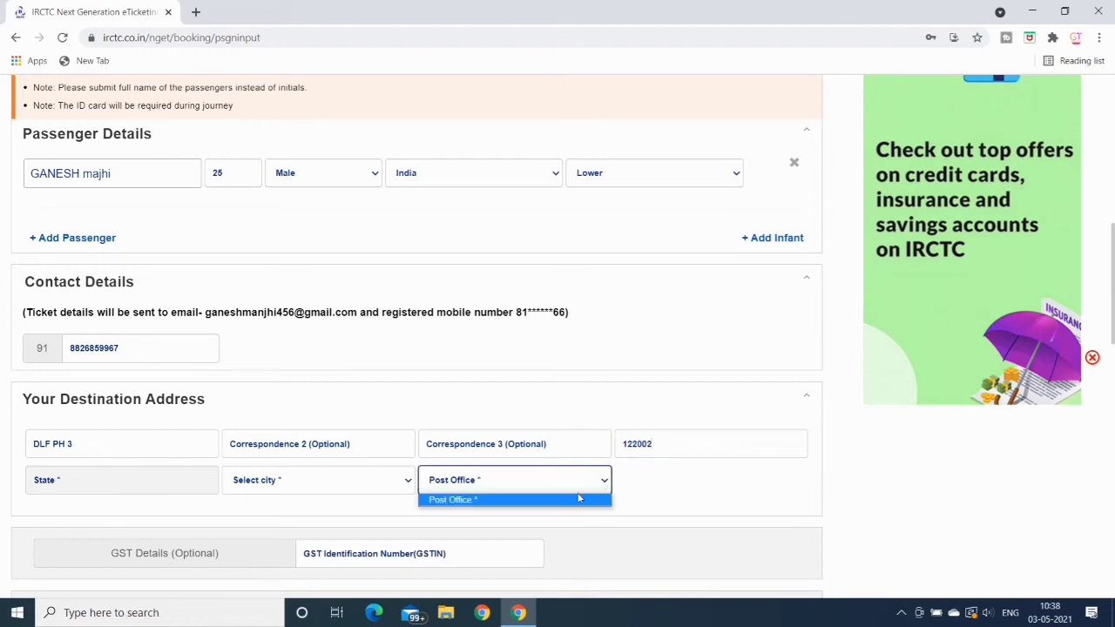
left_click(578, 499)
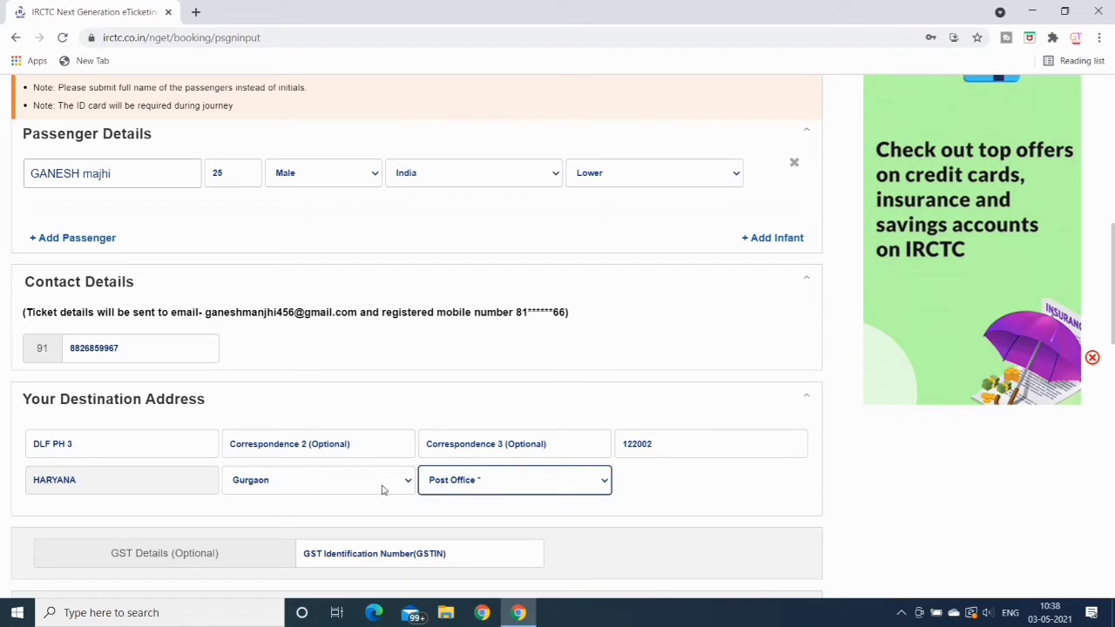
left_click(602, 485)
left_click(561, 523)
left_click(336, 445)
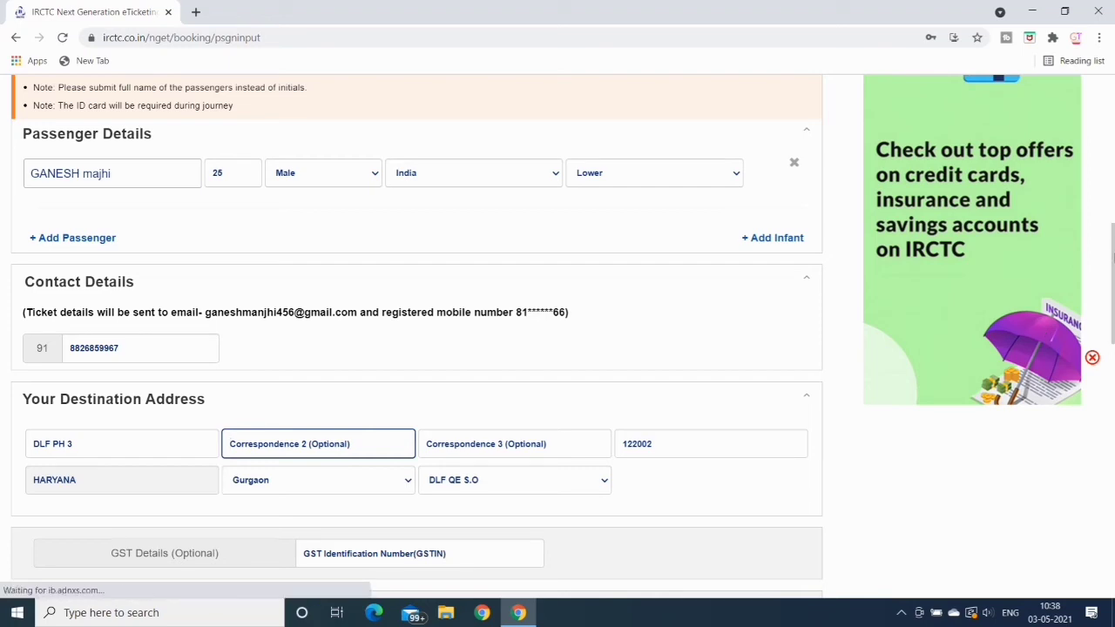
Book only if confirmed berths are allotted and decline travel insurance
left_click_drag(1112, 258, 1112, 323)
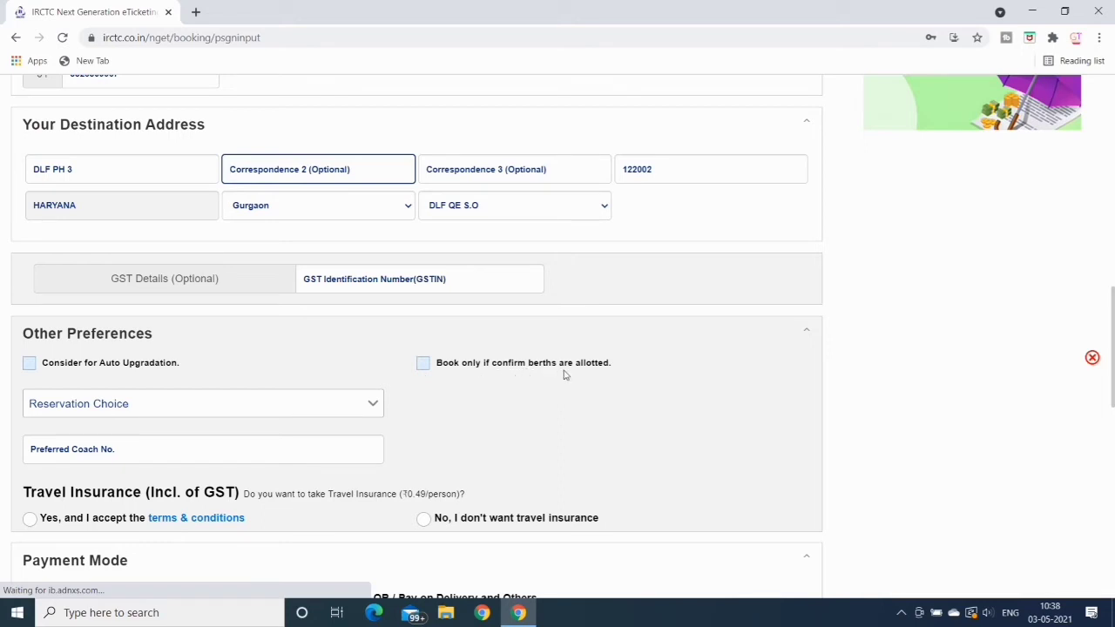
left_click(424, 364)
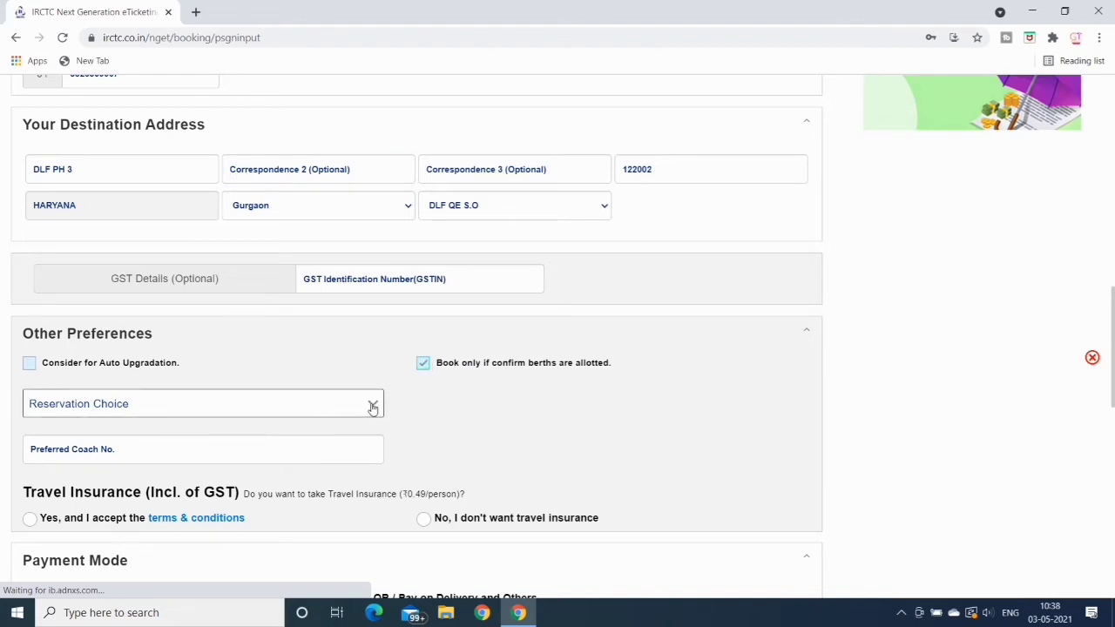
left_click(372, 408)
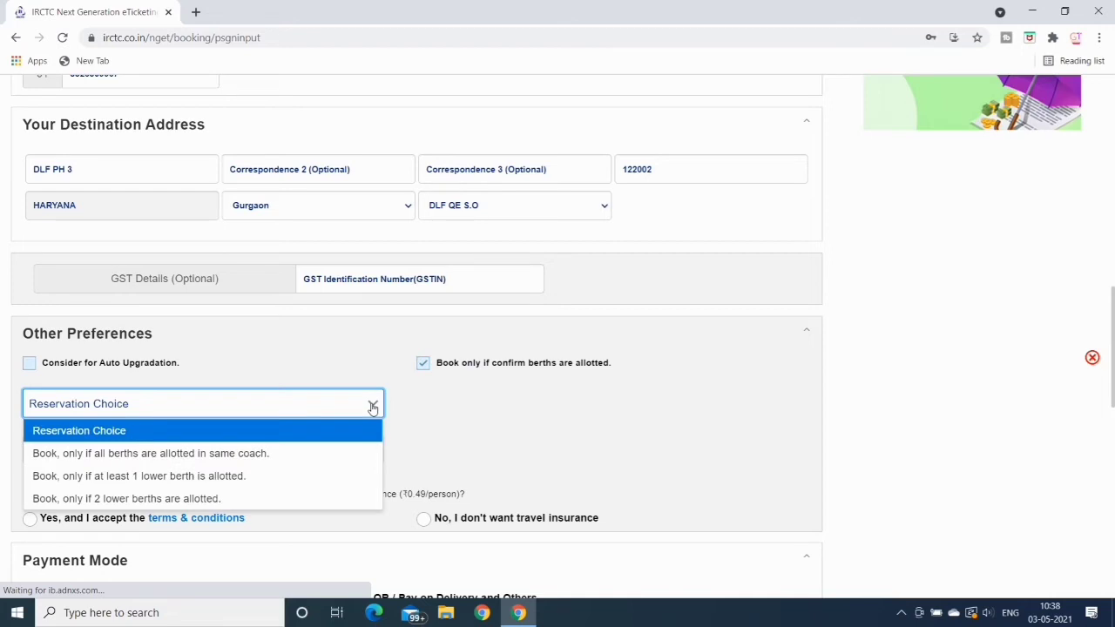
left_click(459, 419)
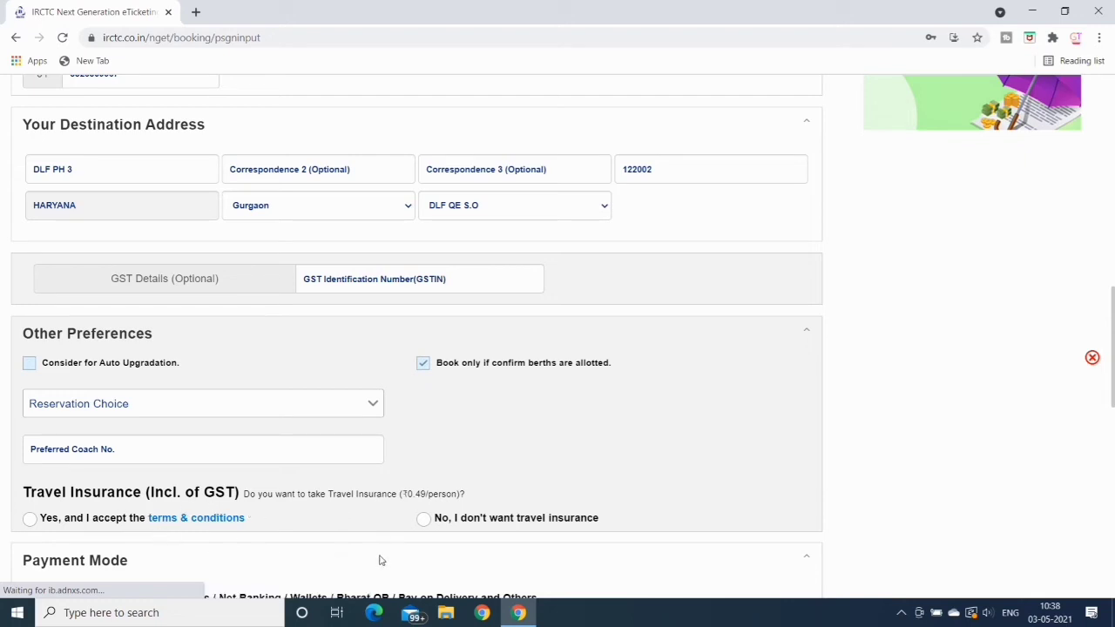
left_click(425, 520)
Choose Pay through BHIM/UPI and continue to the journey review
left_click_drag(1112, 316, 1113, 373)
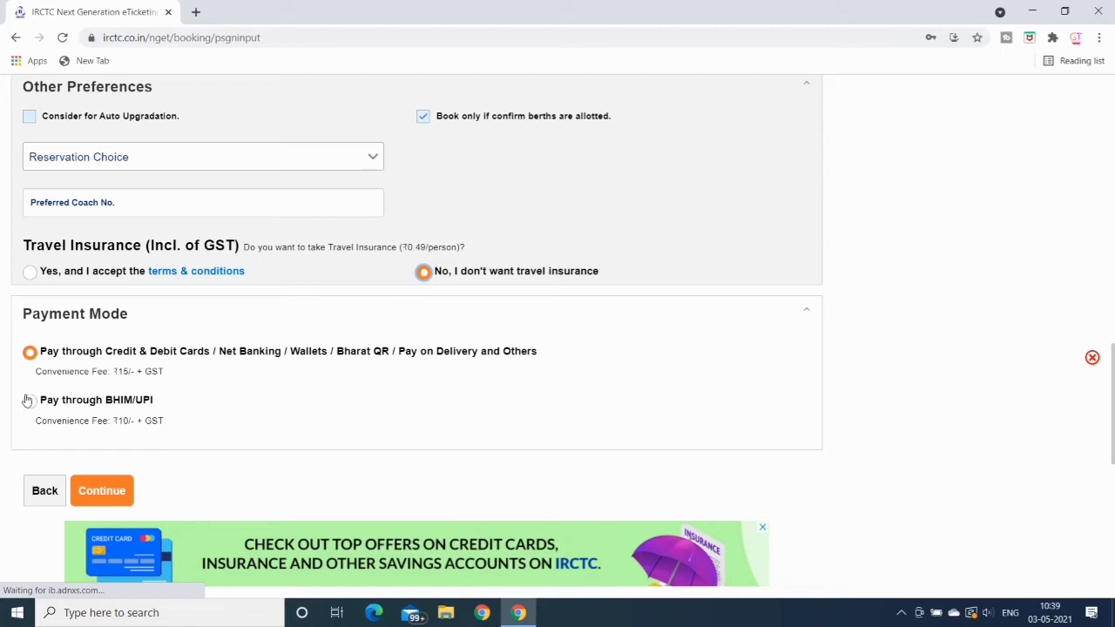
left_click(29, 400)
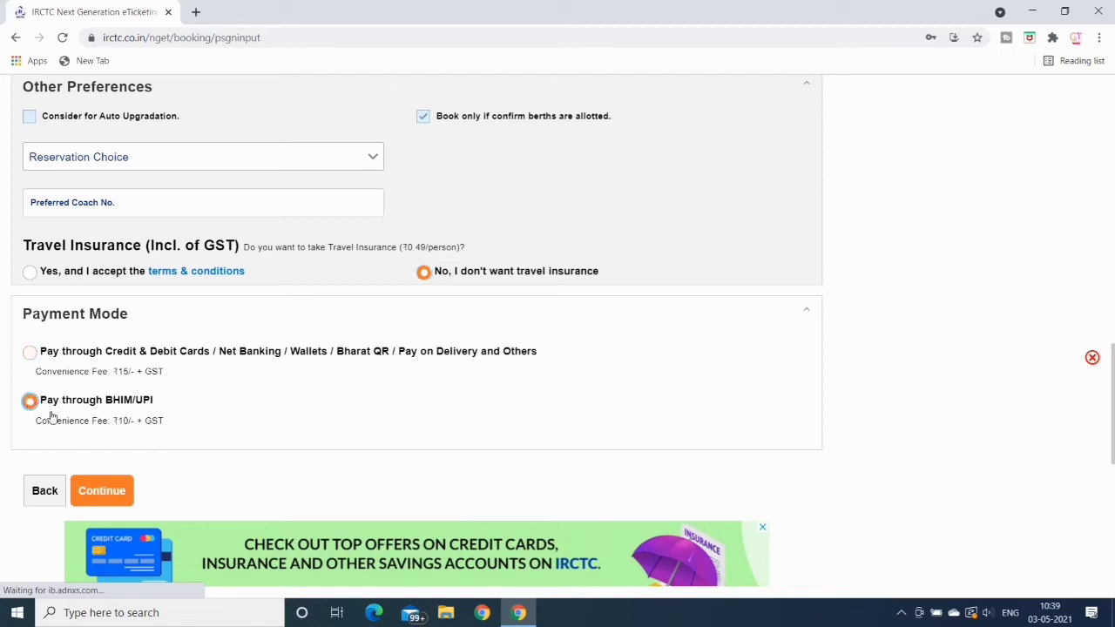
left_click(95, 491)
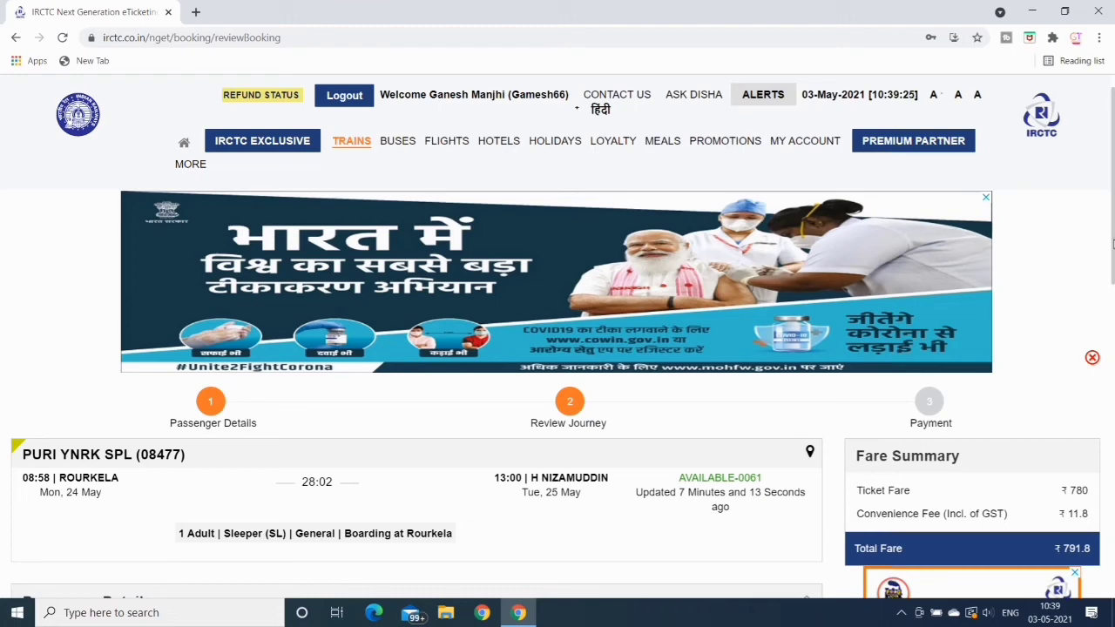
Review the PURI YNRK SPL journey, fill in the captcha and submit it
left_click_drag(1112, 245, 1112, 349)
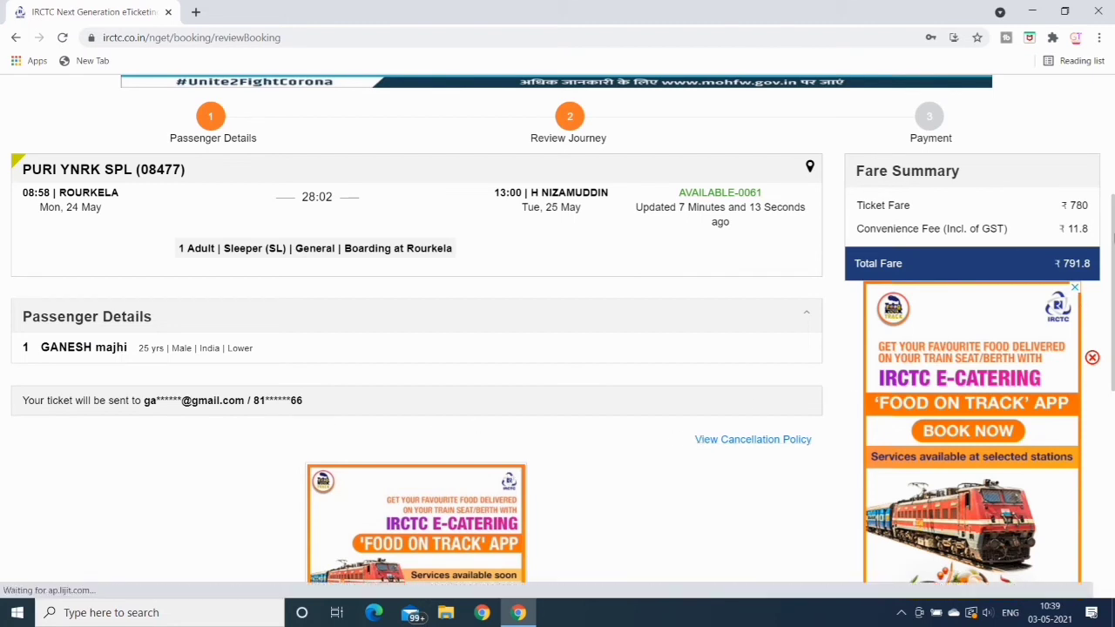
left_click_drag(1113, 250, 1113, 347)
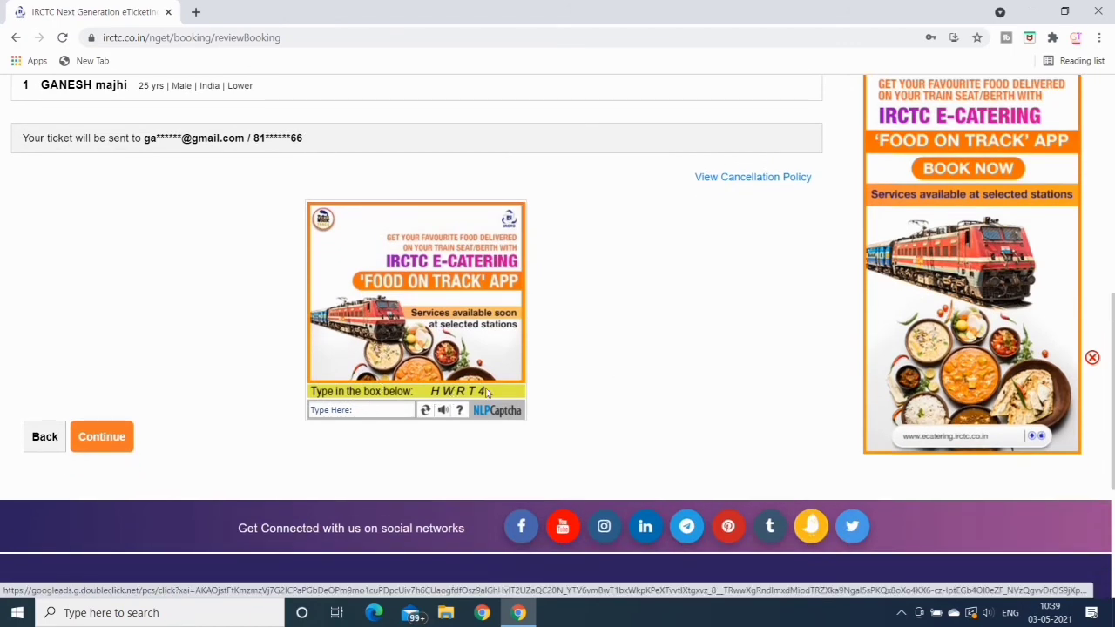
left_click(325, 411)
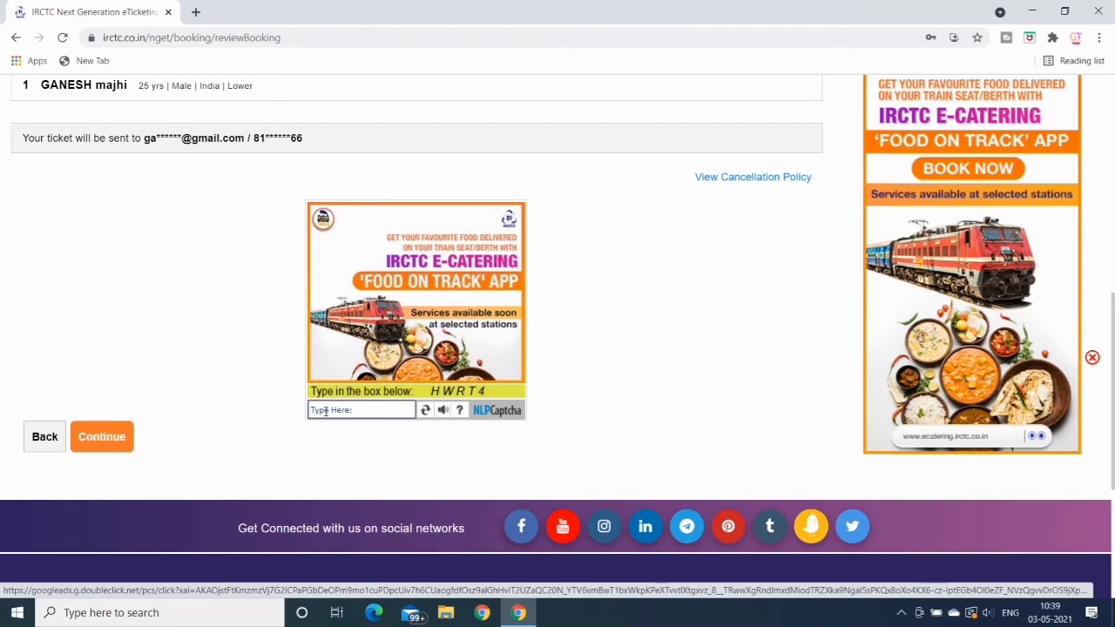
type("HWRT4")
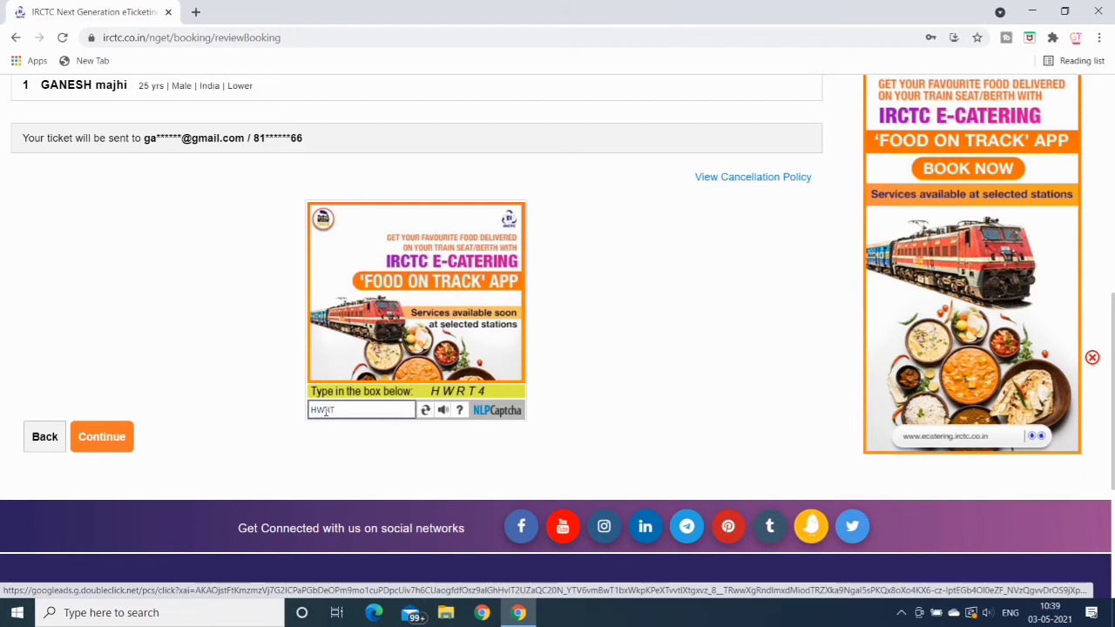
left_click(101, 438)
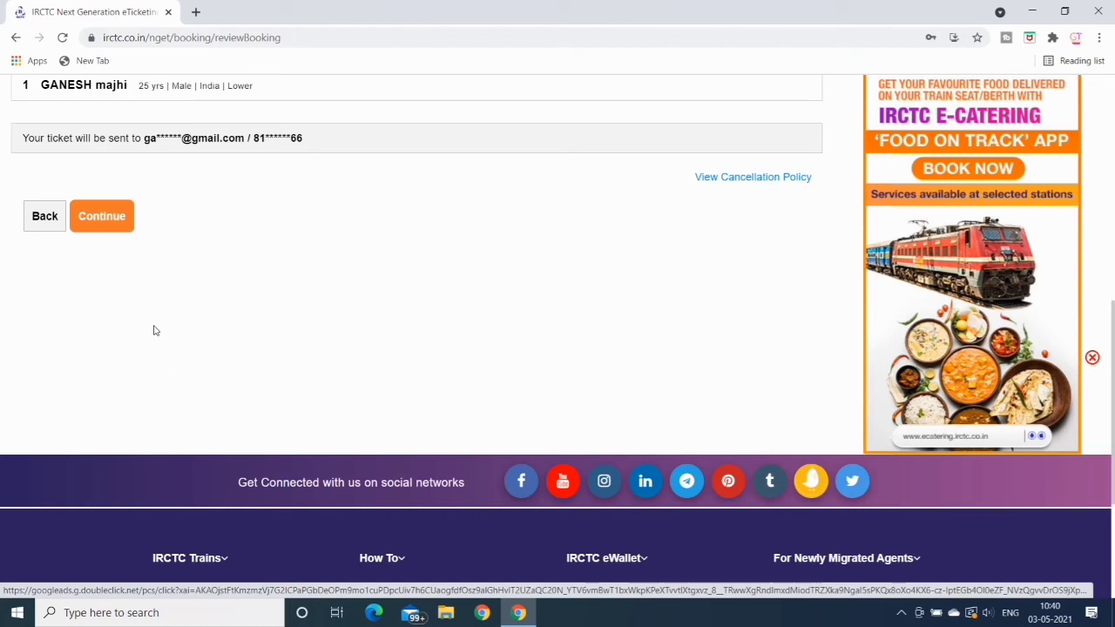
Continue to the Payment page showing payment methods and the ₹791.8 fare summary
left_click(104, 217)
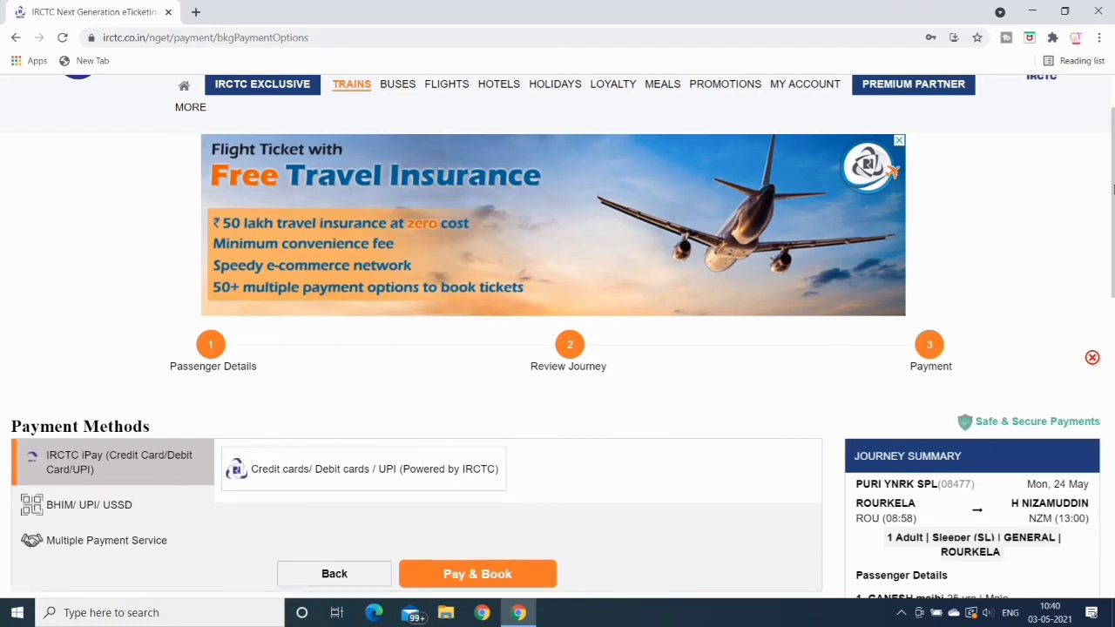
left_click_drag(1112, 189, 1113, 269)
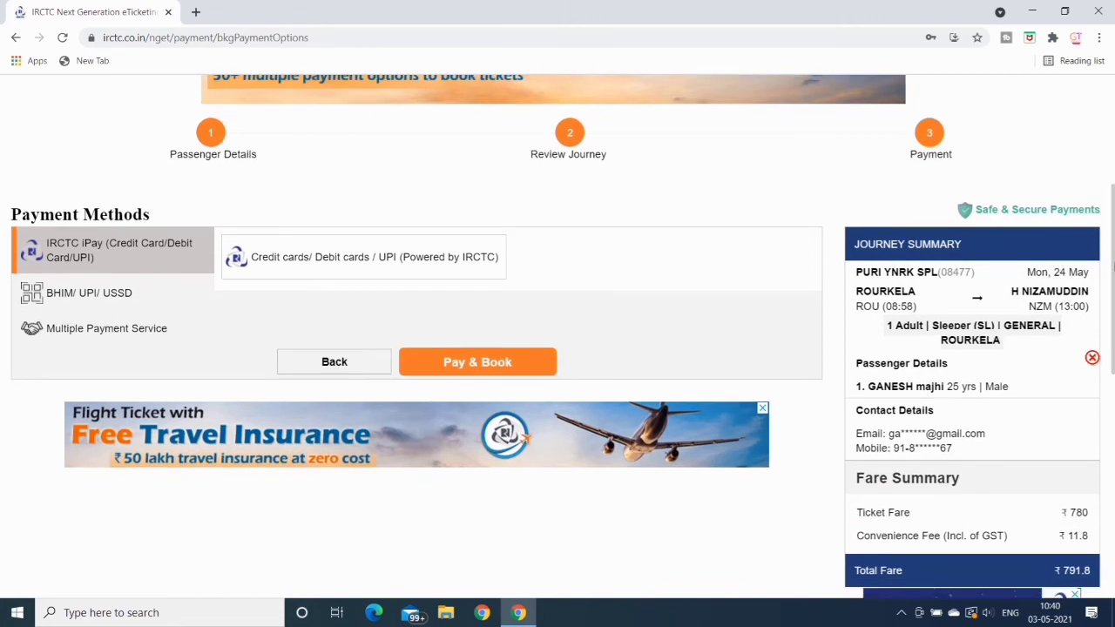